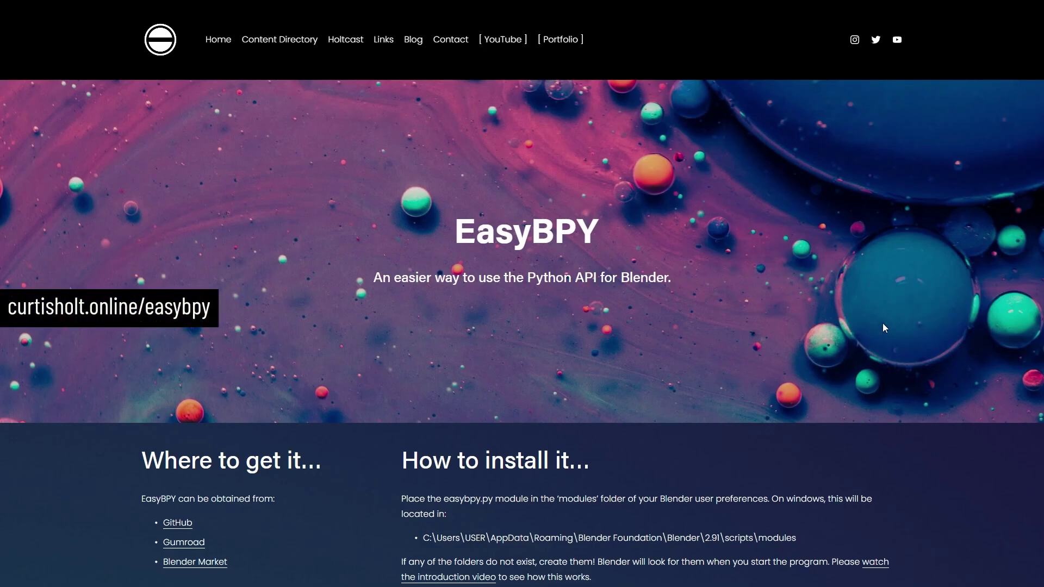
- Highlight the 'How to install it' heading in the EasyBPY docs, then clear the highlight
{"action": "scroll", "coordinate": [881, 320], "scroll_direction": "down", "scroll_amount": 7}
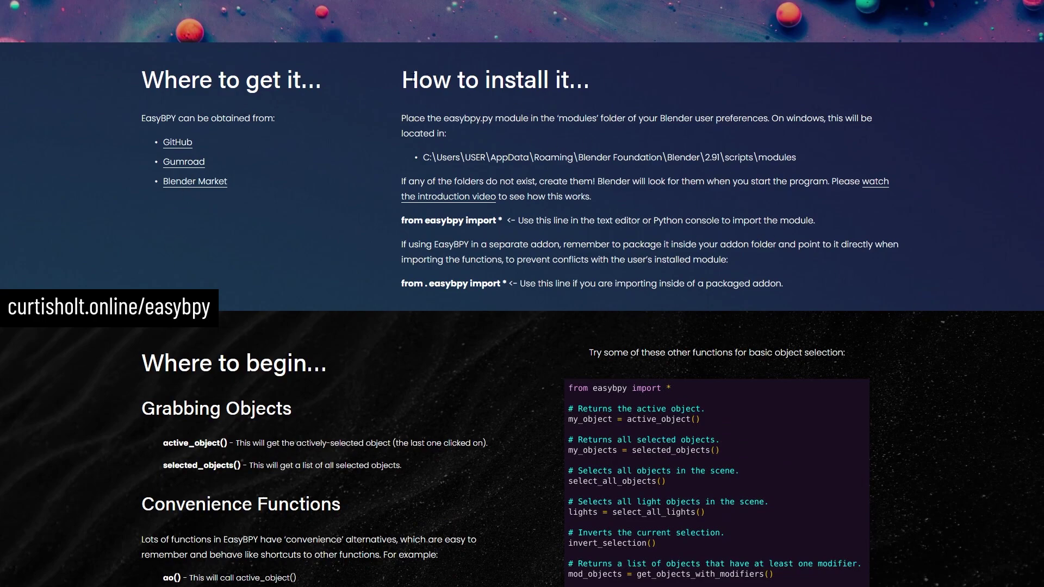
{"action": "left_click_drag", "start_coordinate": [414, 79], "coordinate": [573, 80]}
{"action": "left_click", "coordinate": [620, 118]}
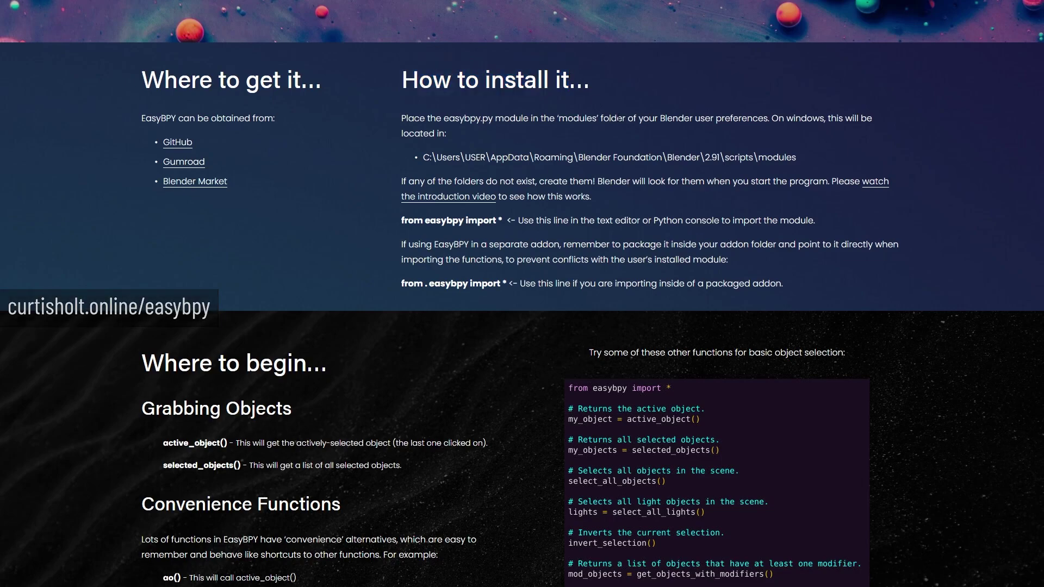
- Scroll through the EasyBPY function sections down to Object Constraints
{"action": "scroll", "coordinate": [944, 381], "scroll_direction": "down", "scroll_amount": 15}
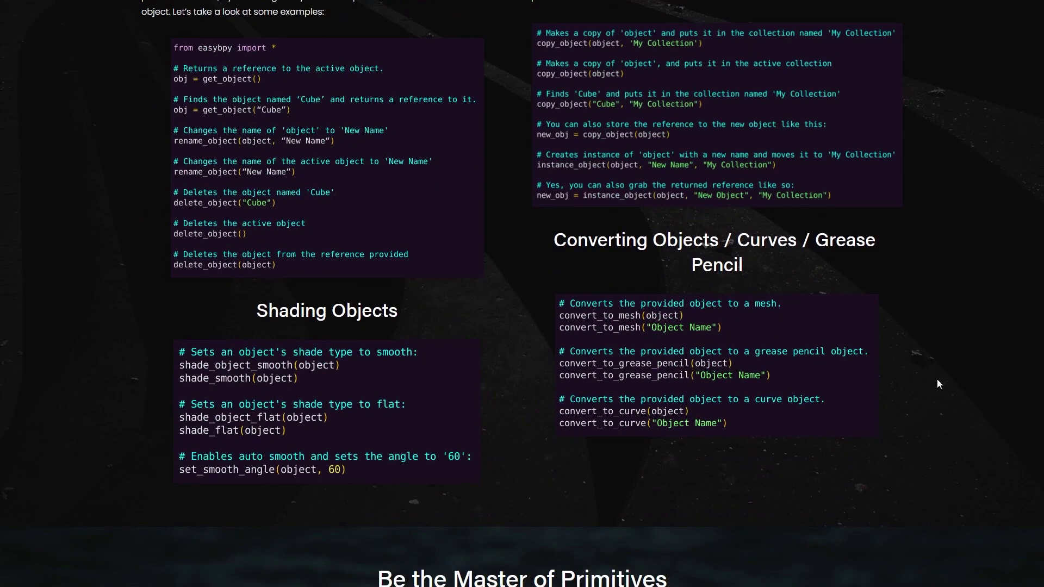
{"action": "scroll", "coordinate": [937, 379], "scroll_direction": "down", "scroll_amount": 20}
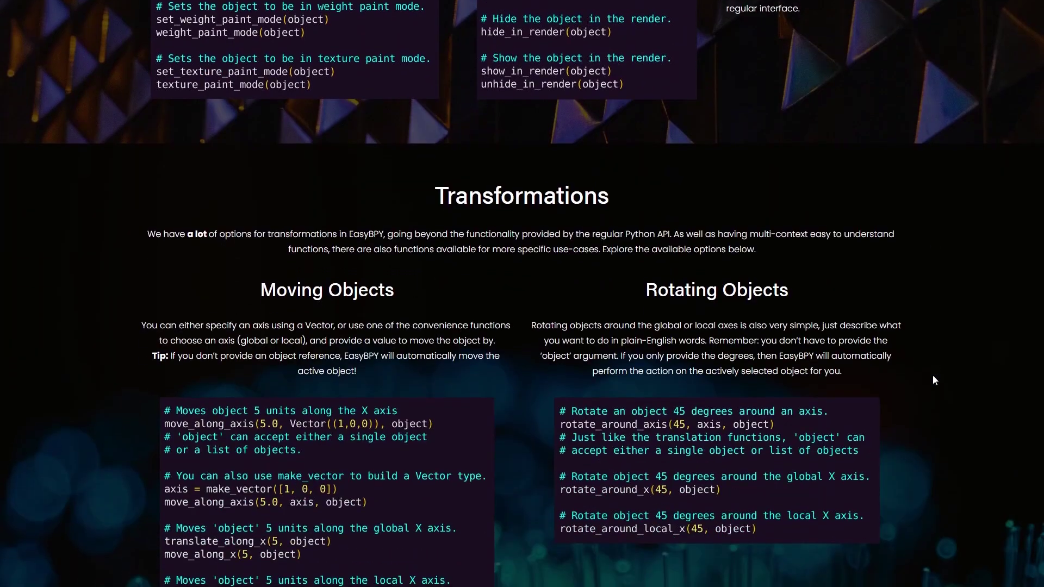
{"action": "scroll", "coordinate": [933, 377], "scroll_direction": "down", "scroll_amount": 20}
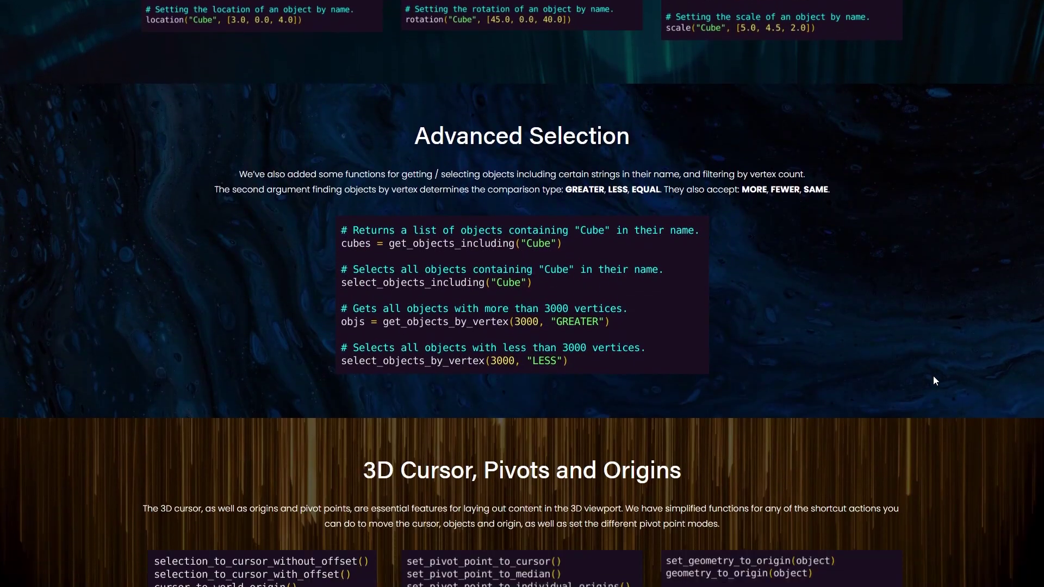
{"action": "scroll", "coordinate": [933, 377], "scroll_direction": "down", "scroll_amount": 20}
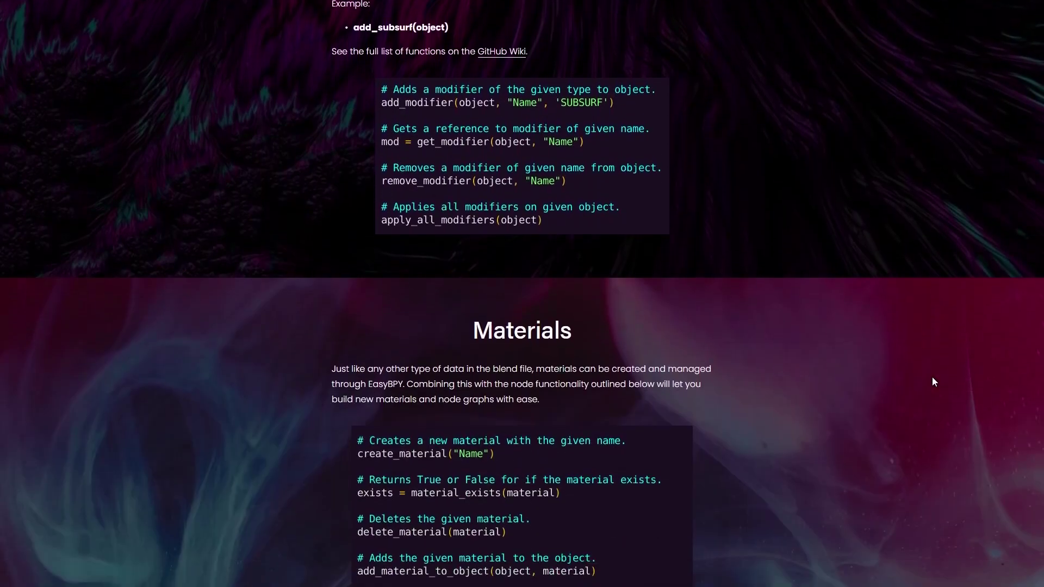
{"action": "scroll", "coordinate": [931, 378], "scroll_direction": "down", "scroll_amount": 18}
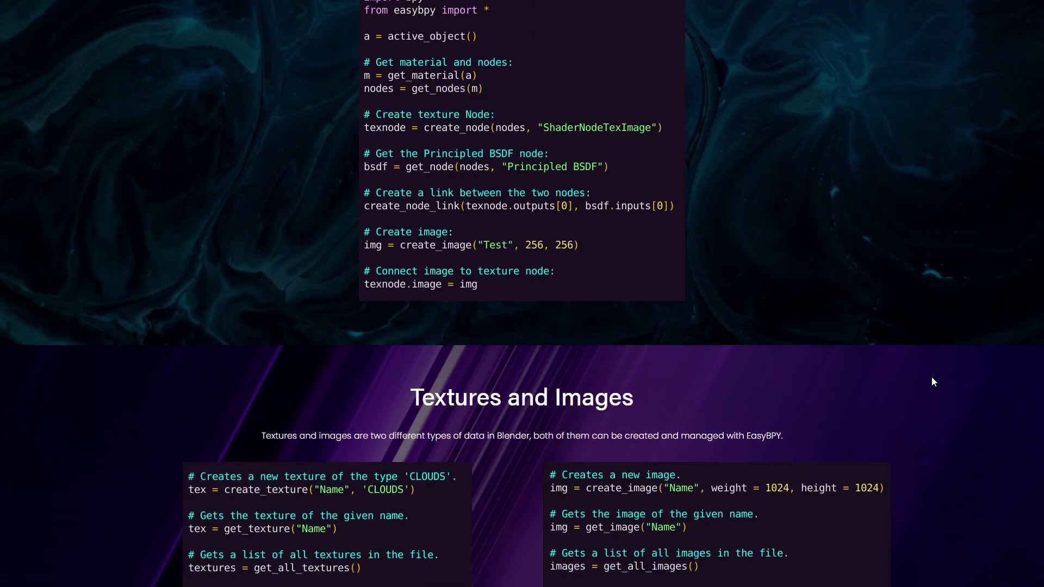
{"action": "scroll", "coordinate": [931, 376], "scroll_direction": "down", "scroll_amount": 19}
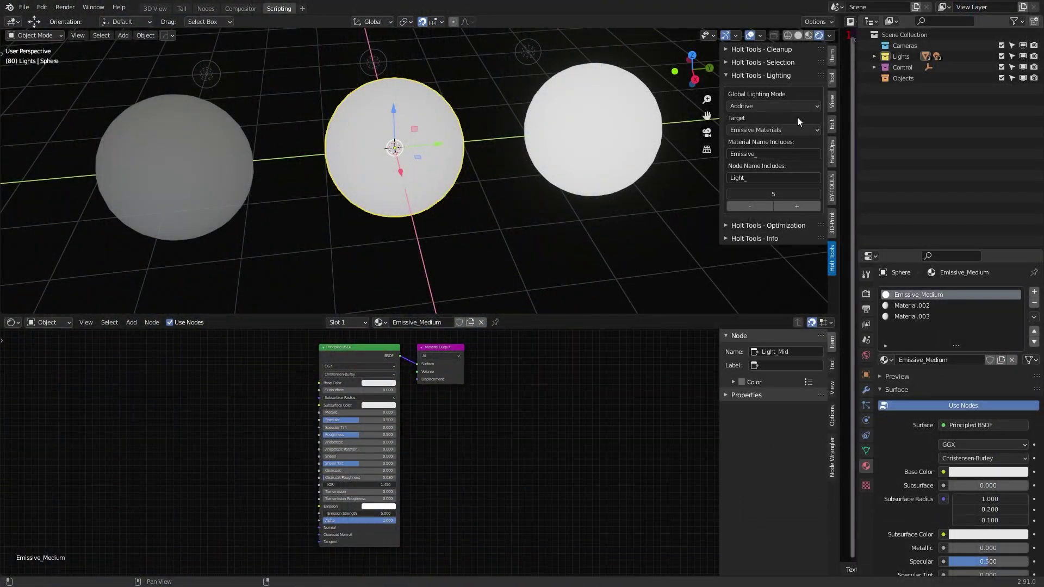
- Raise the Emissive_ materials' Emission Strength from 5 to 25 so the spheres glow brightly
{"action": "middle_click_drag", "start_coordinate": [614, 369], "coordinate": [623, 372]}
{"action": "left_click", "coordinate": [794, 207]}
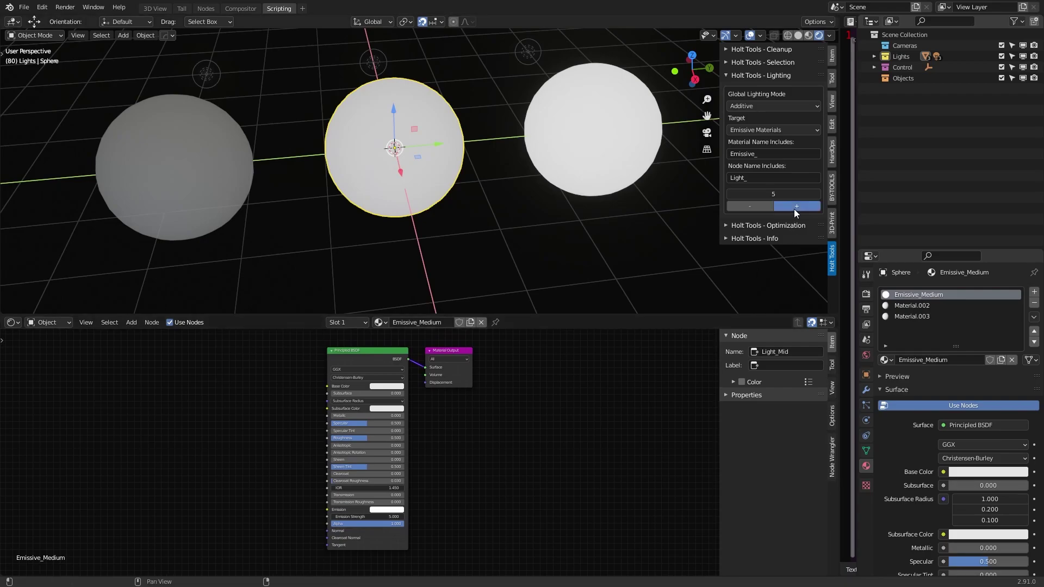
{"action": "scroll", "coordinate": [447, 475], "scroll_direction": "up", "scroll_amount": 5}
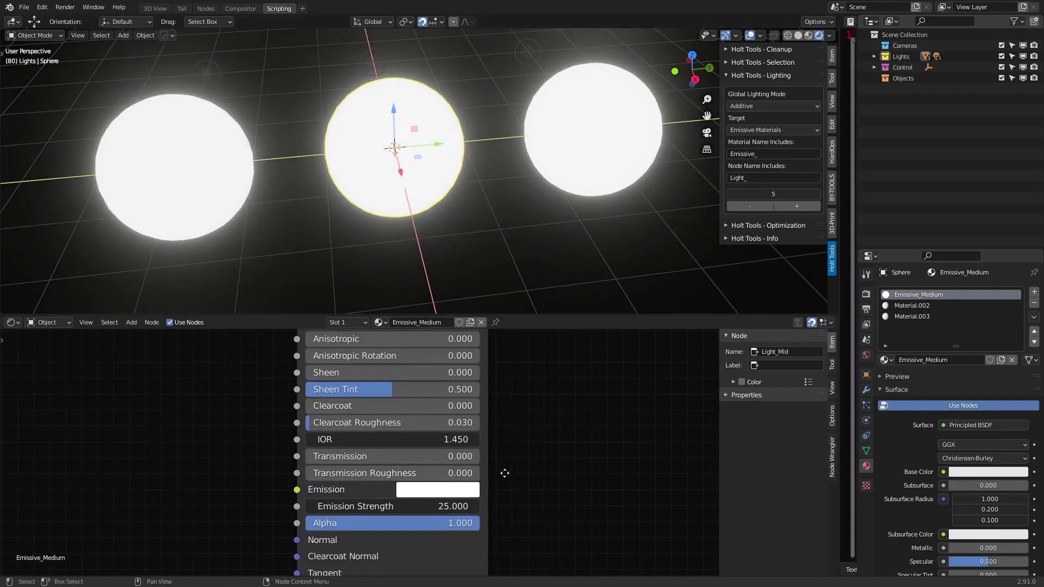
{"action": "middle_click_drag", "start_coordinate": [505, 473], "coordinate": [485, 426]}
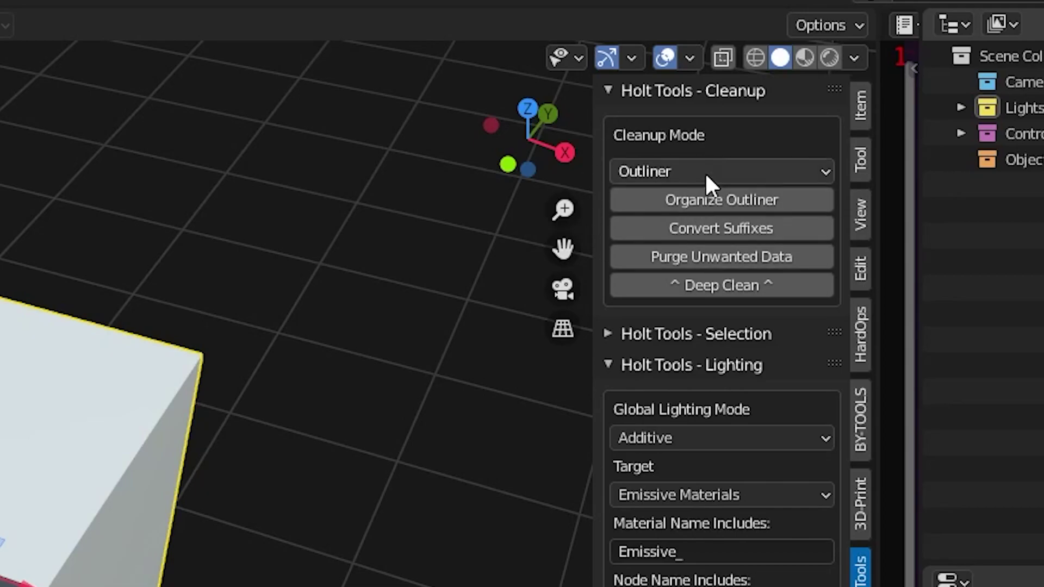
- Set Cleanup Mode to Materials and remove unused slots, leaving only Material.004 on the cube
{"action": "left_click", "coordinate": [704, 166]}
{"action": "left_click", "coordinate": [693, 252]}
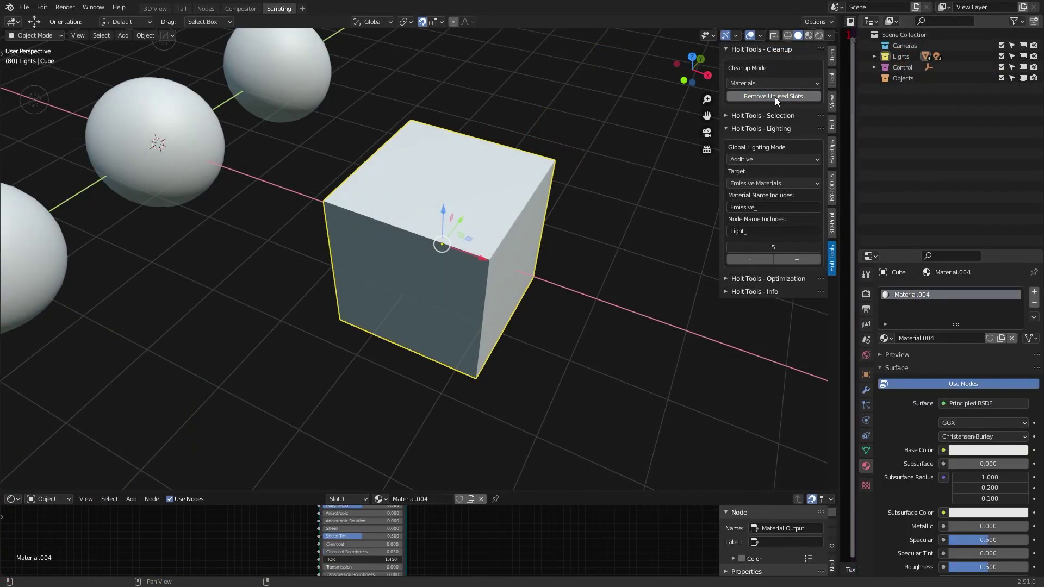
{"action": "scroll", "coordinate": [904, 313], "scroll_direction": "down", "scroll_amount": 5, "text": "ctrl"}
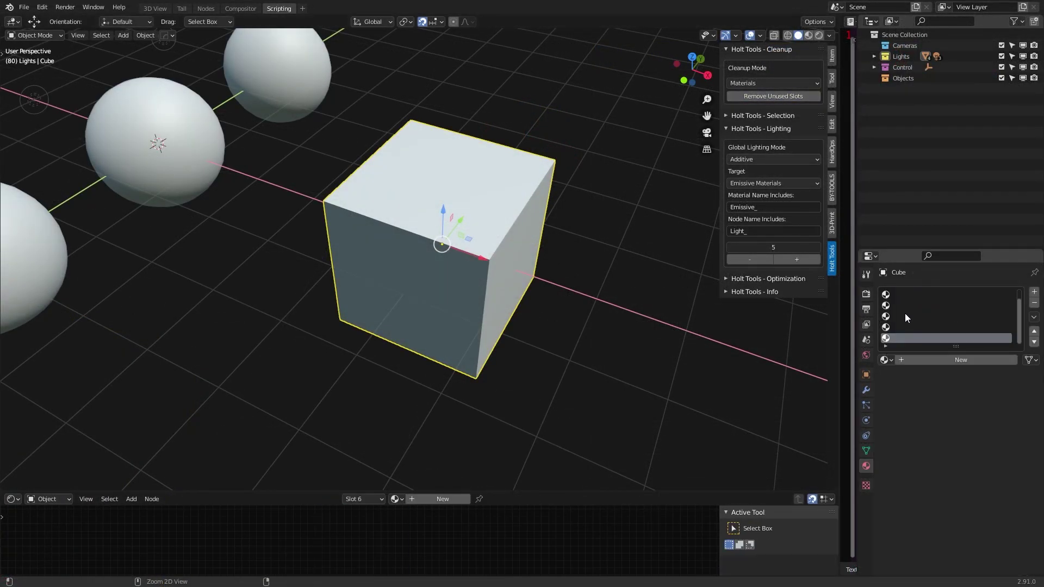
{"action": "left_click", "coordinate": [787, 97]}
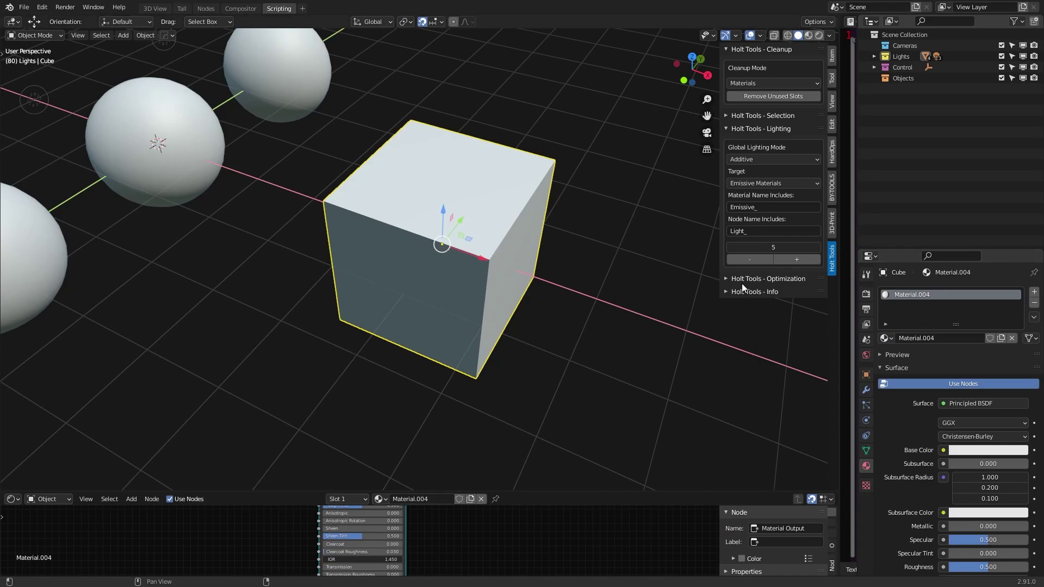
{"action": "middle_click_drag", "start_coordinate": [652, 288], "coordinate": [564, 292]}
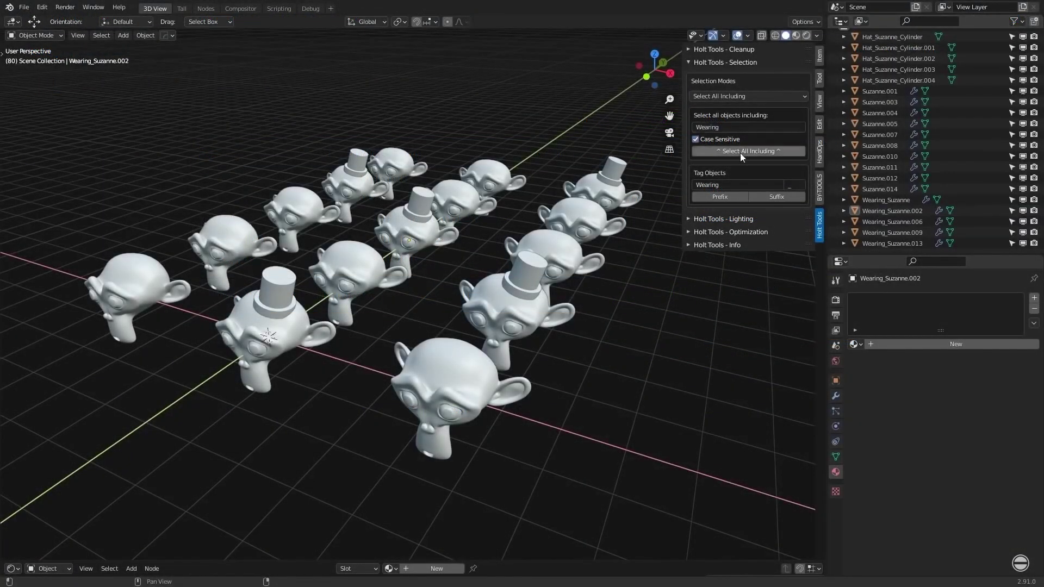
- Select every object whose name includes 'Wearing' and view the monkey columns
{"action": "left_click", "coordinate": [748, 151]}
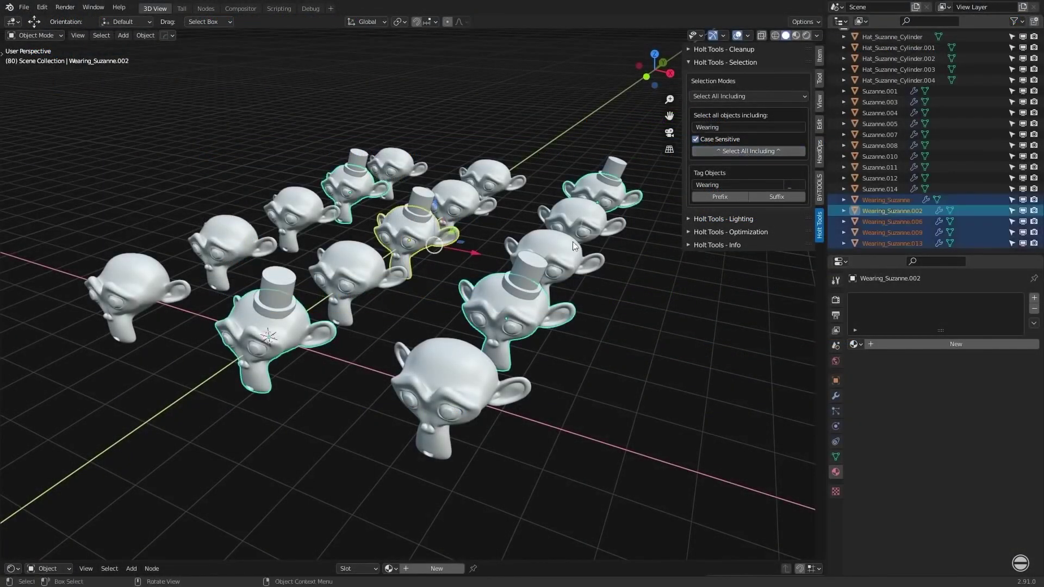
{"action": "middle_click_drag", "start_coordinate": [573, 246], "coordinate": [523, 262]}
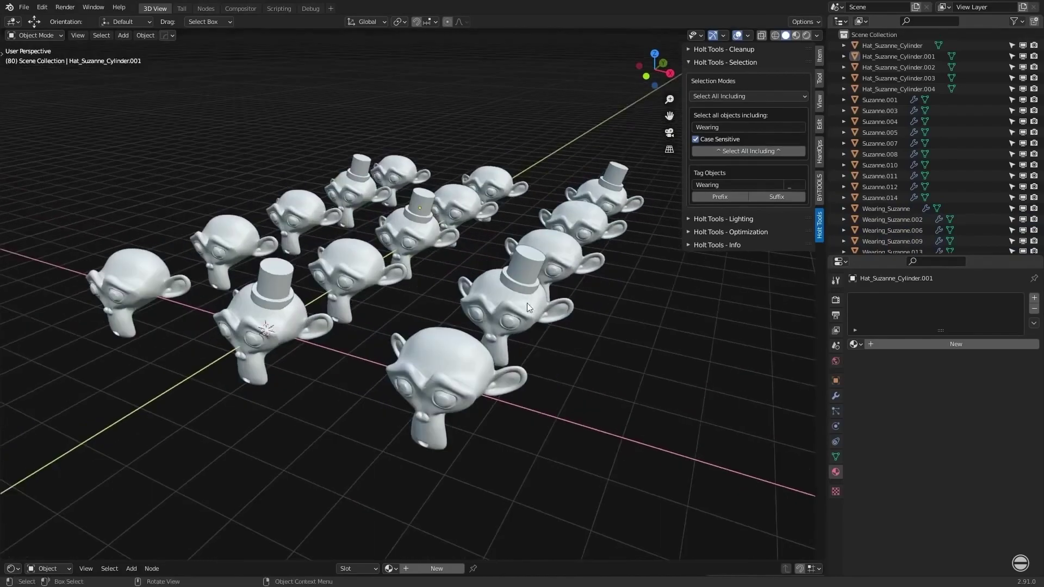
{"action": "left_click", "coordinate": [530, 243]}
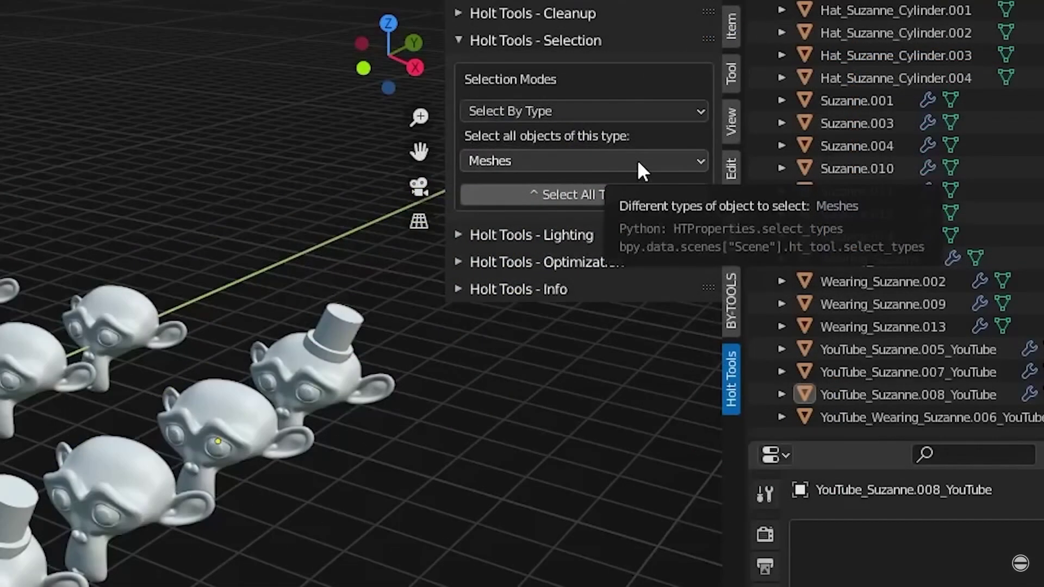
- Select all mesh objects in the scene by object type
{"action": "left_click", "coordinate": [635, 159]}
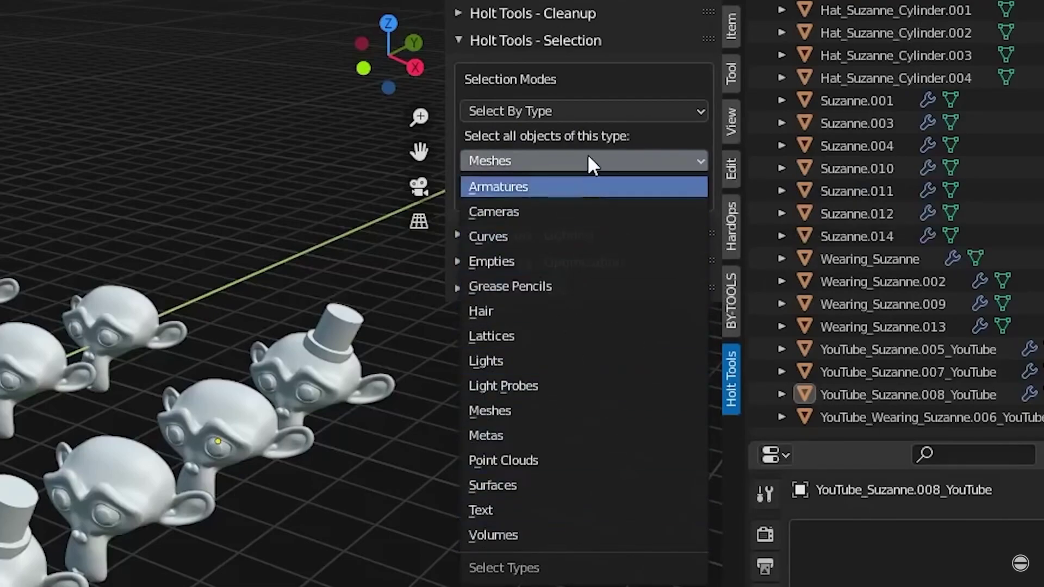
{"action": "left_click", "coordinate": [544, 192]}
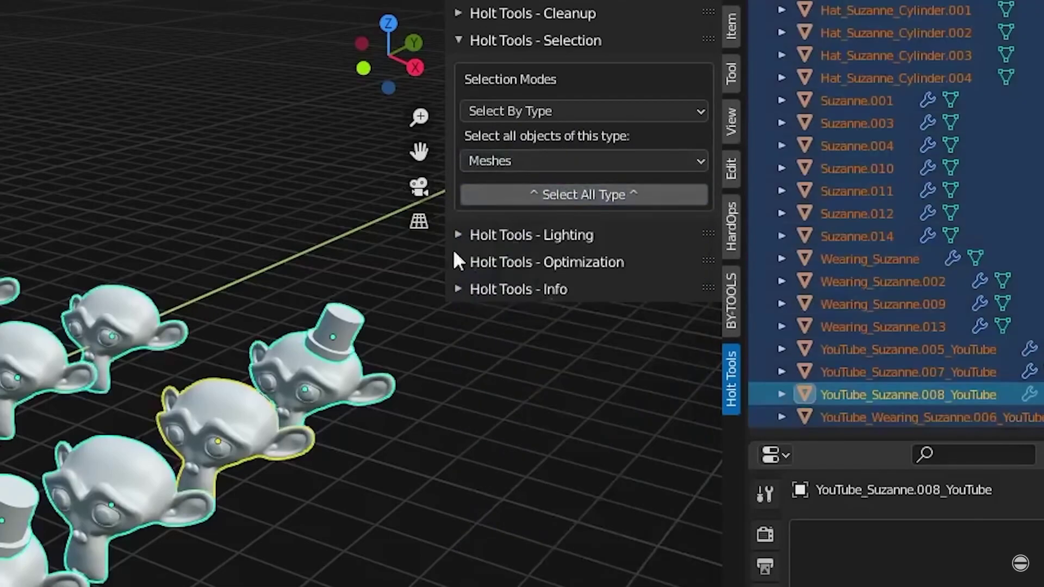
{"action": "middle_click_drag", "start_coordinate": [452, 249], "coordinate": [338, 287]}
- Deselect all and switch selection to vertex count with a Less Than comparison
{"action": "left_click", "coordinate": [255, 280]}
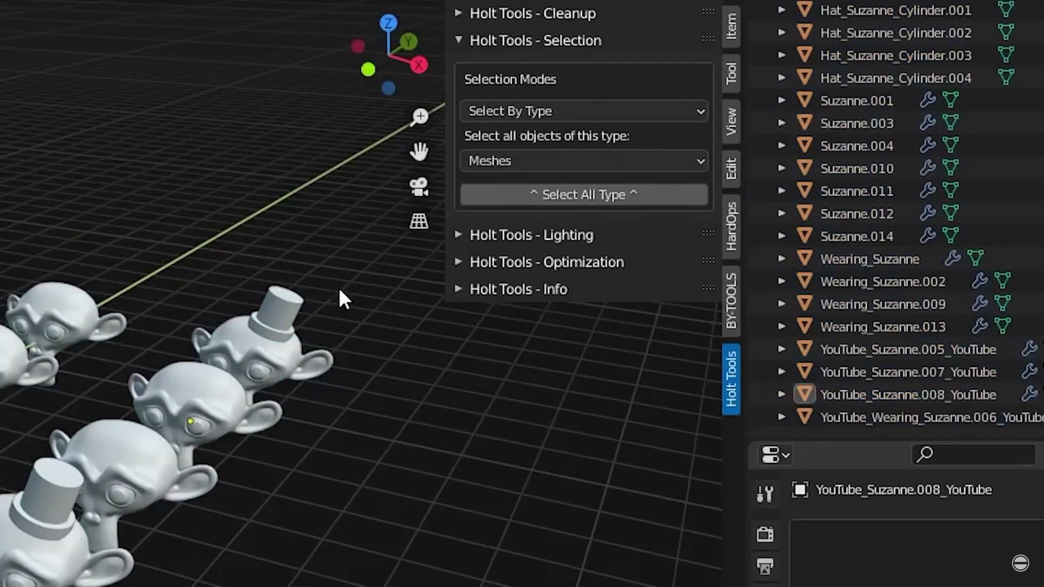
{"action": "left_click", "coordinate": [538, 112]}
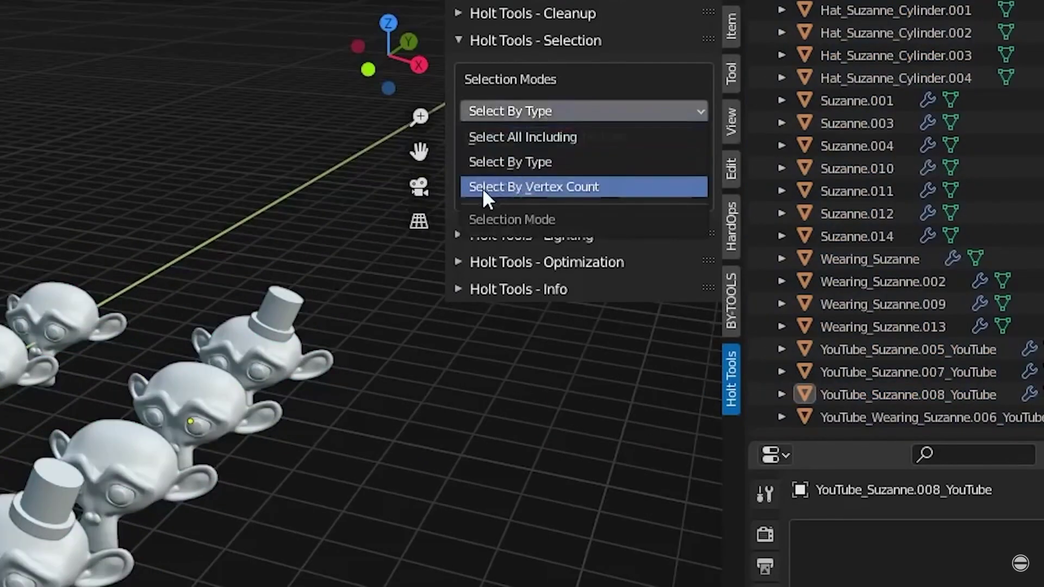
{"action": "left_click", "coordinate": [630, 184]}
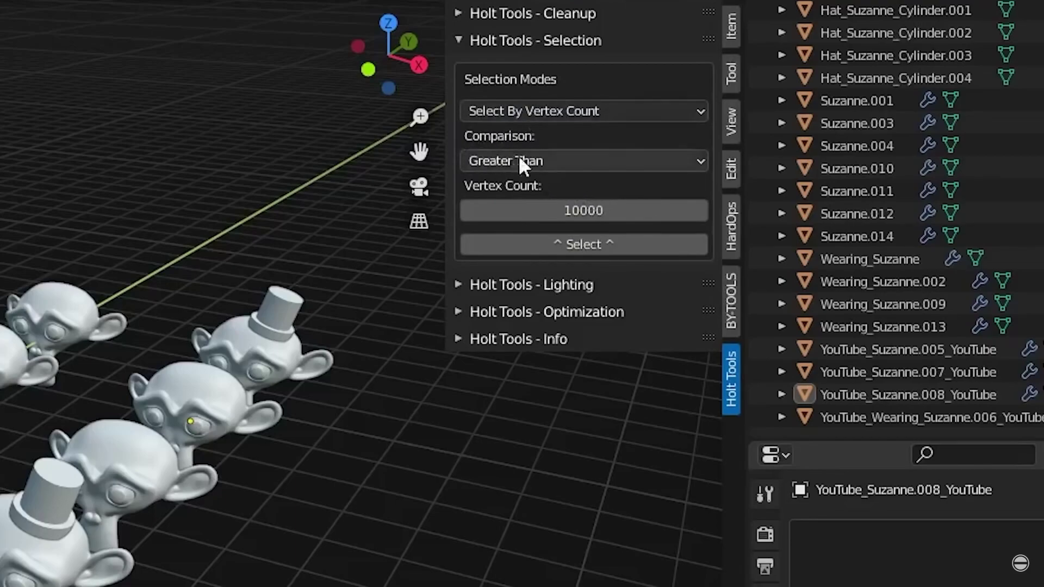
{"action": "left_click", "coordinate": [584, 162]}
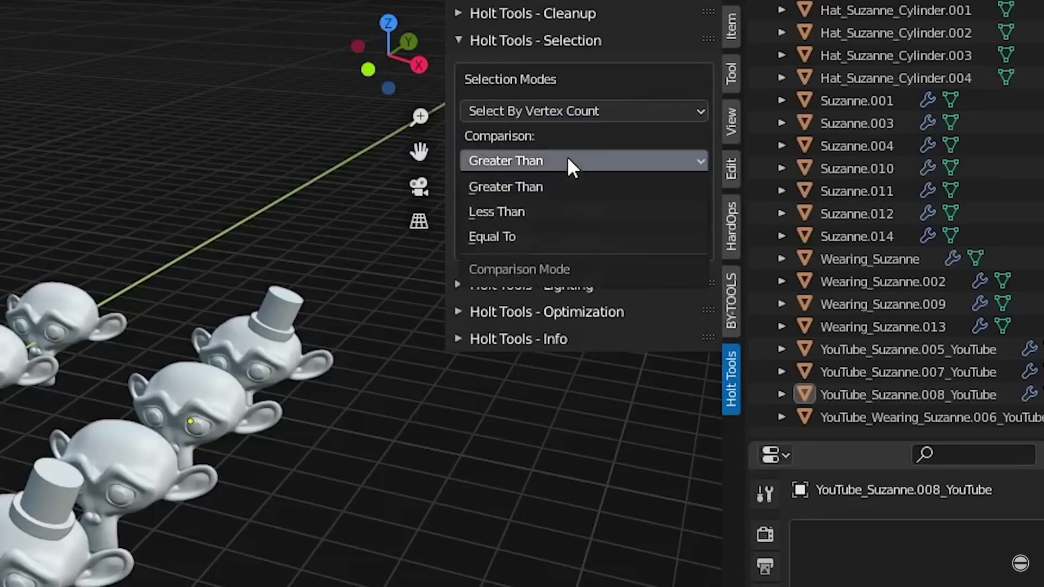
{"action": "left_click", "coordinate": [528, 211]}
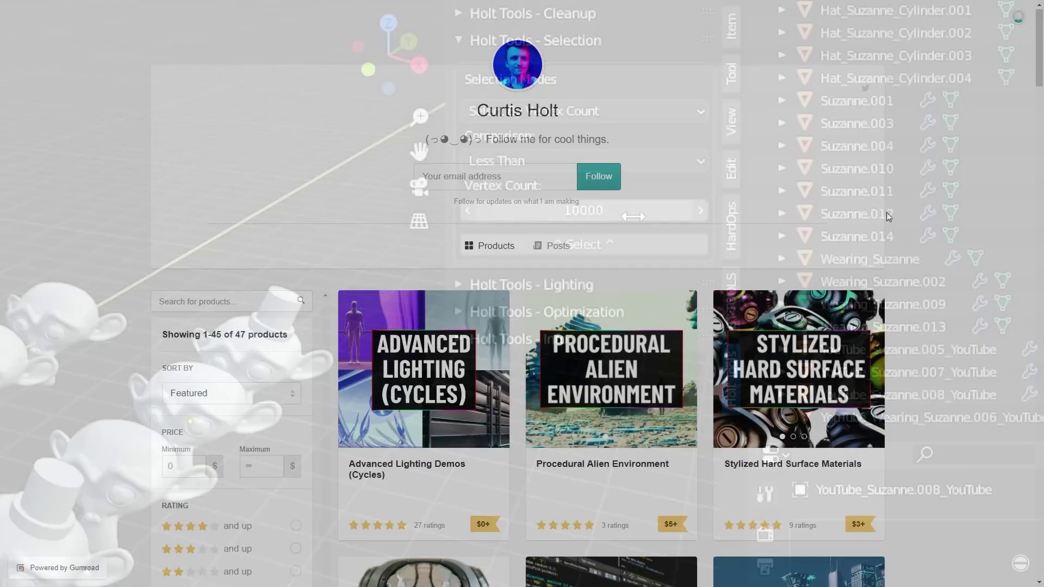
- Scroll the Gumroad store grid down to the Cloth Simulation row
{"action": "scroll", "coordinate": [887, 216], "scroll_direction": "down", "scroll_amount": 15}
{"action": "scroll", "coordinate": [888, 217], "scroll_direction": "down", "scroll_amount": 20}
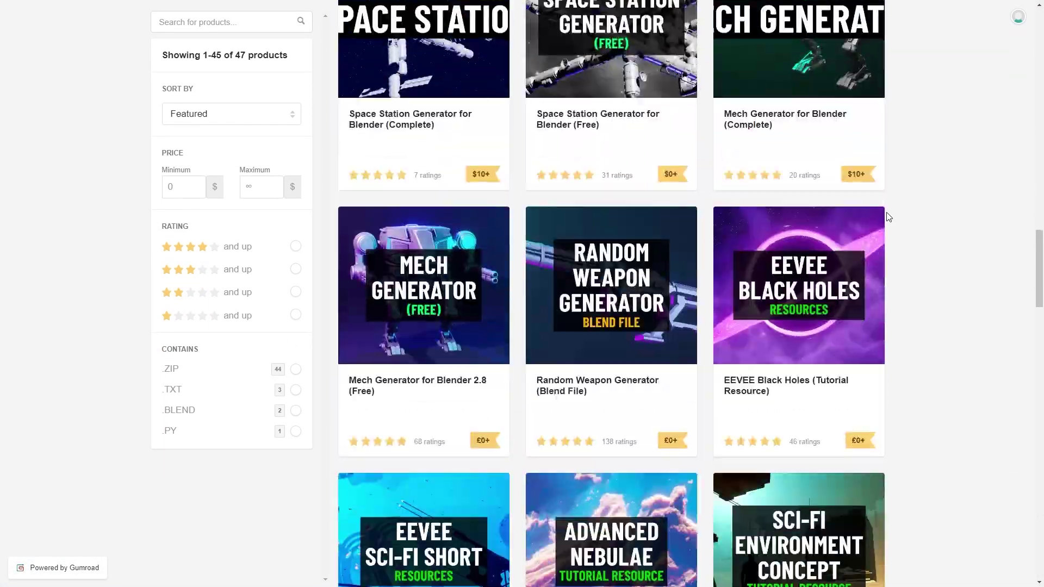
{"action": "scroll", "coordinate": [887, 216], "scroll_direction": "down", "scroll_amount": 7}
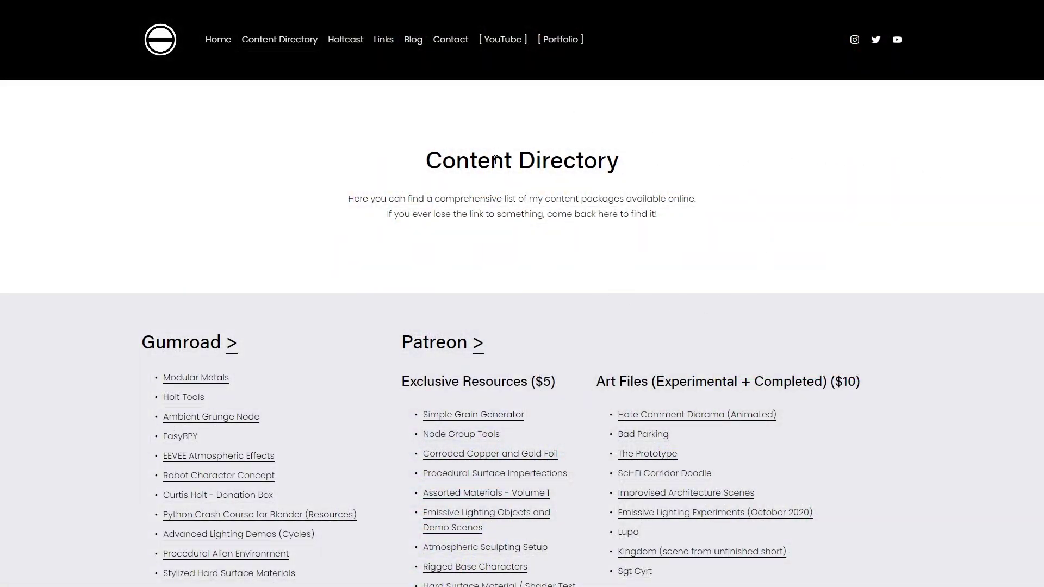
- Scroll the Content Directory lists and highlight the Patreon resource section, then clear it
{"action": "scroll", "coordinate": [766, 228], "scroll_direction": "down", "scroll_amount": 1}
{"action": "scroll", "coordinate": [770, 230], "scroll_direction": "down", "scroll_amount": 20}
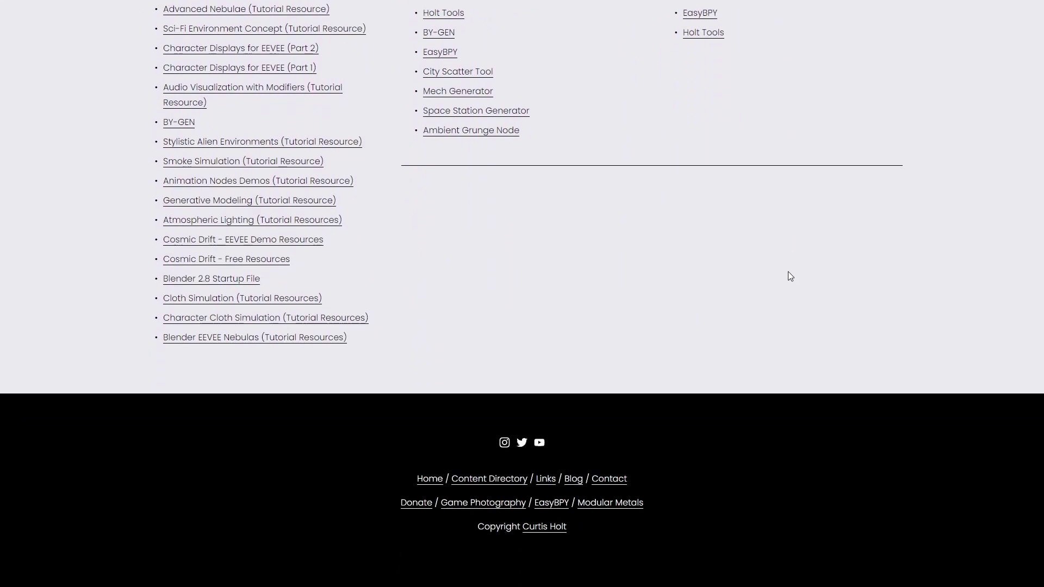
{"action": "scroll", "coordinate": [788, 271], "scroll_direction": "up", "scroll_amount": 15}
{"action": "scroll", "coordinate": [788, 275], "scroll_direction": "up", "scroll_amount": 2}
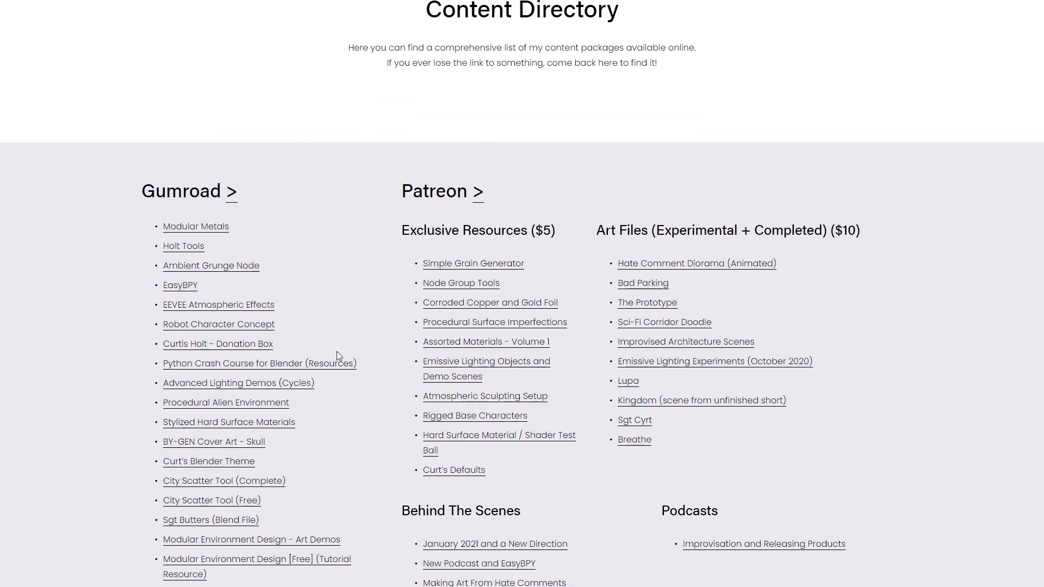
{"action": "left_click_drag", "start_coordinate": [428, 202], "coordinate": [540, 469]}
{"action": "left_click", "coordinate": [847, 447]}
{"action": "scroll", "coordinate": [816, 421], "scroll_direction": "down", "scroll_amount": 8}
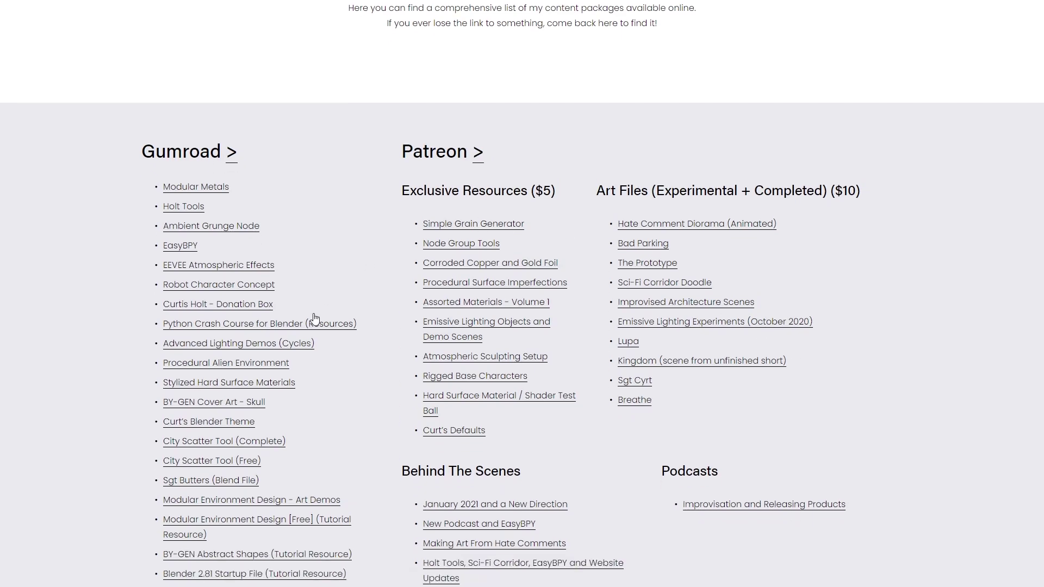
- Scroll the home page down to the Blender Projects grid with Modular Metals and the add-ons
{"action": "scroll", "coordinate": [319, 438], "scroll_direction": "up", "scroll_amount": 4}
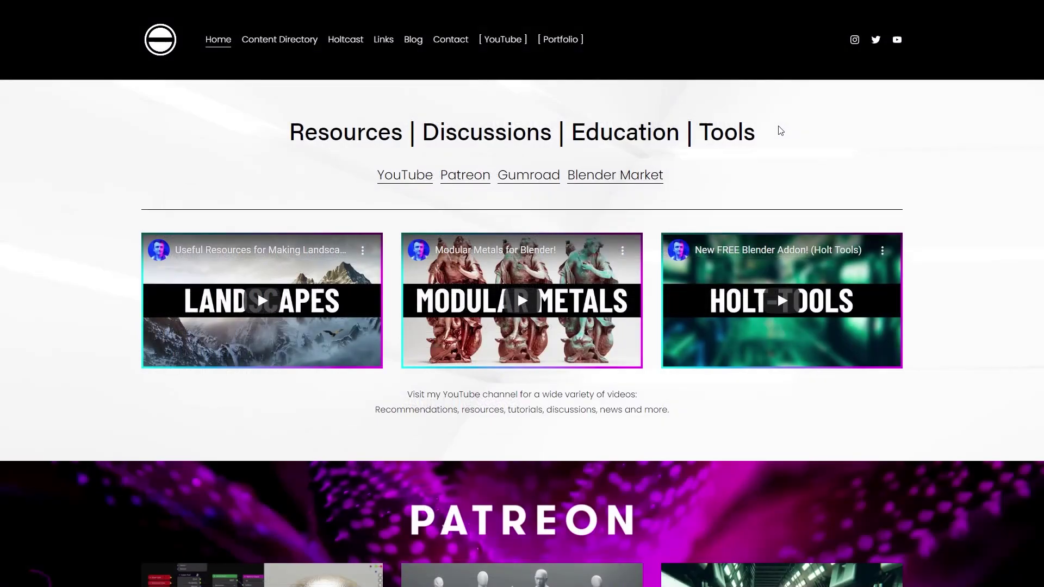
{"action": "scroll", "coordinate": [729, 194], "scroll_direction": "down", "scroll_amount": 9}
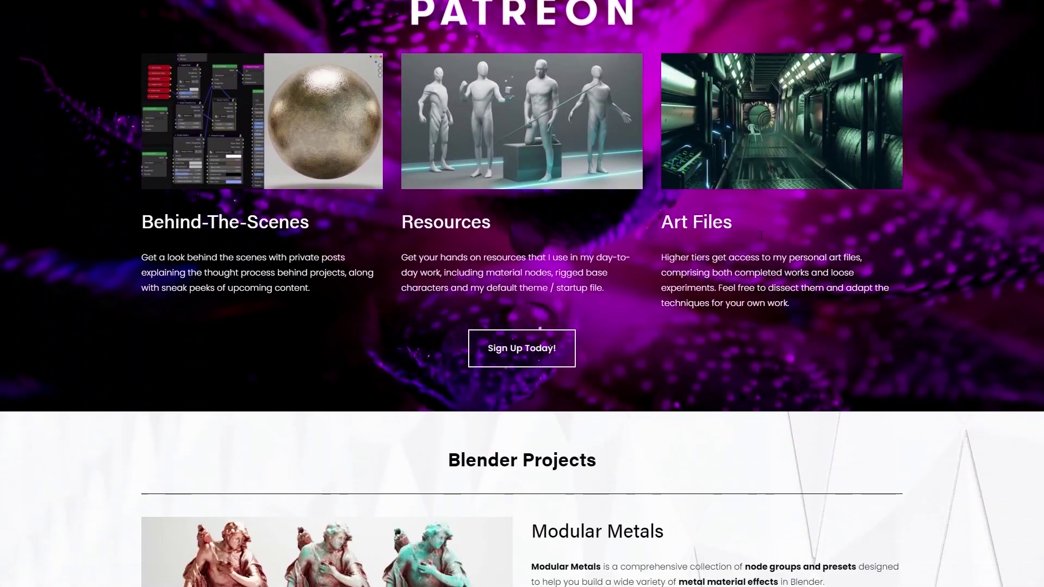
{"action": "scroll", "coordinate": [702, 236], "scroll_direction": "down", "scroll_amount": 6}
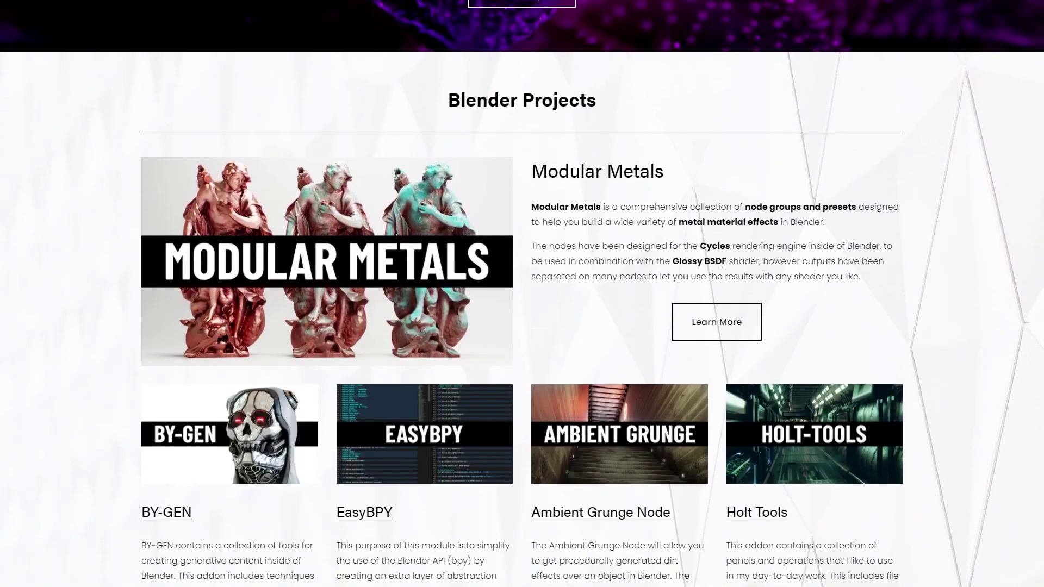
{"action": "scroll", "coordinate": [701, 235], "scroll_direction": "down", "scroll_amount": 3}
{"action": "scroll", "coordinate": [337, 266], "scroll_direction": "down", "scroll_amount": 3}
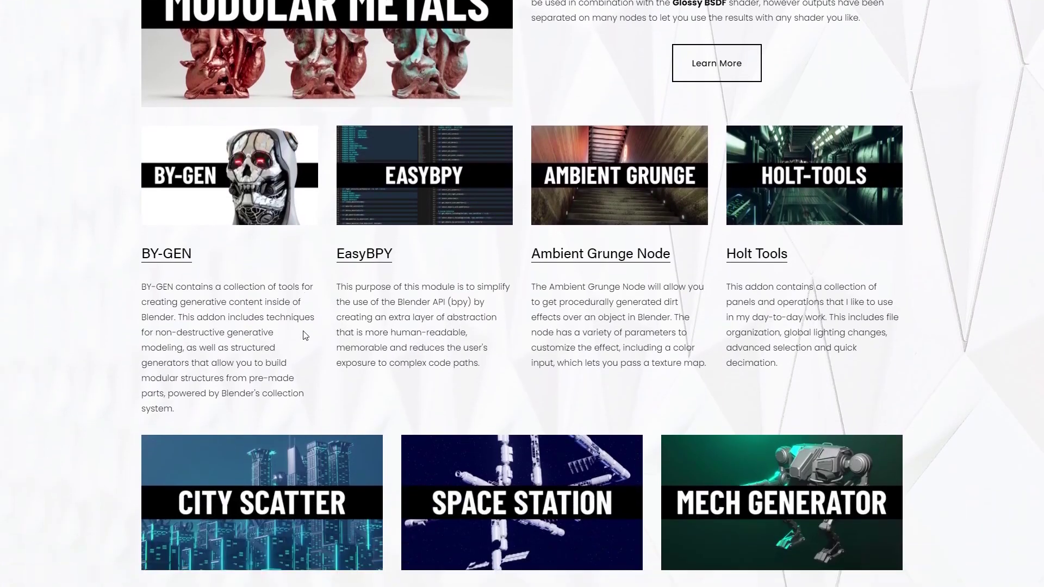
{"action": "scroll", "coordinate": [350, 303], "scroll_direction": "up", "scroll_amount": 5}
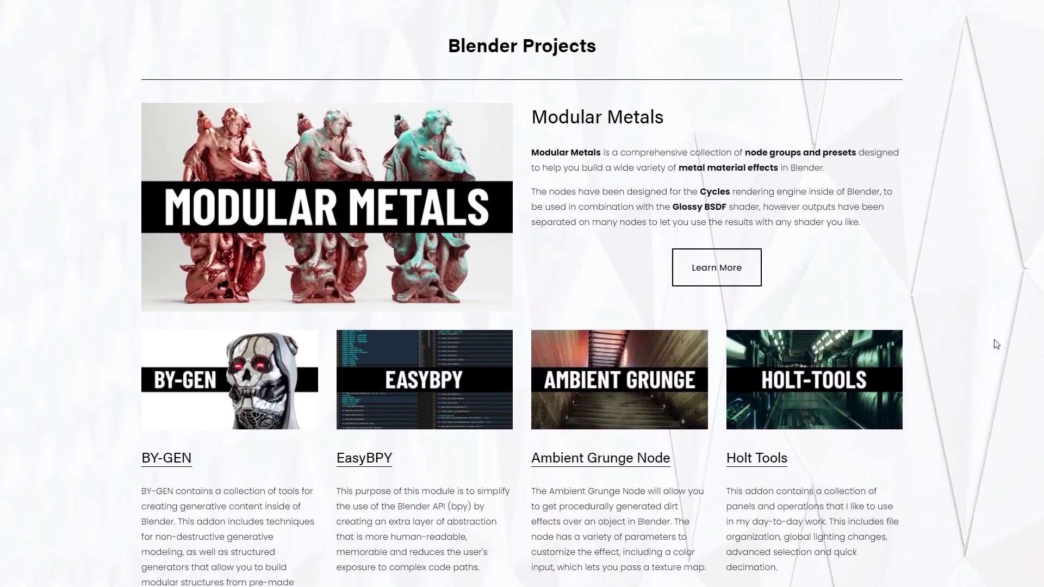
{"action": "scroll", "coordinate": [999, 361], "scroll_direction": "down", "scroll_amount": 1}
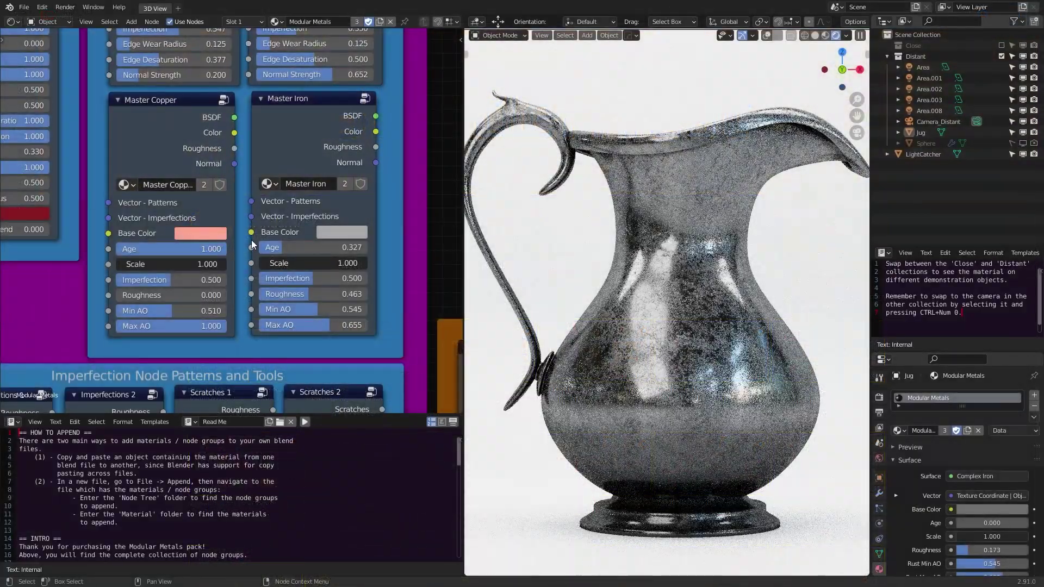
- Select the Master Iron node, leave camera view, and survey the iron jug and its full node tree
{"action": "left_click", "coordinate": [288, 204]}
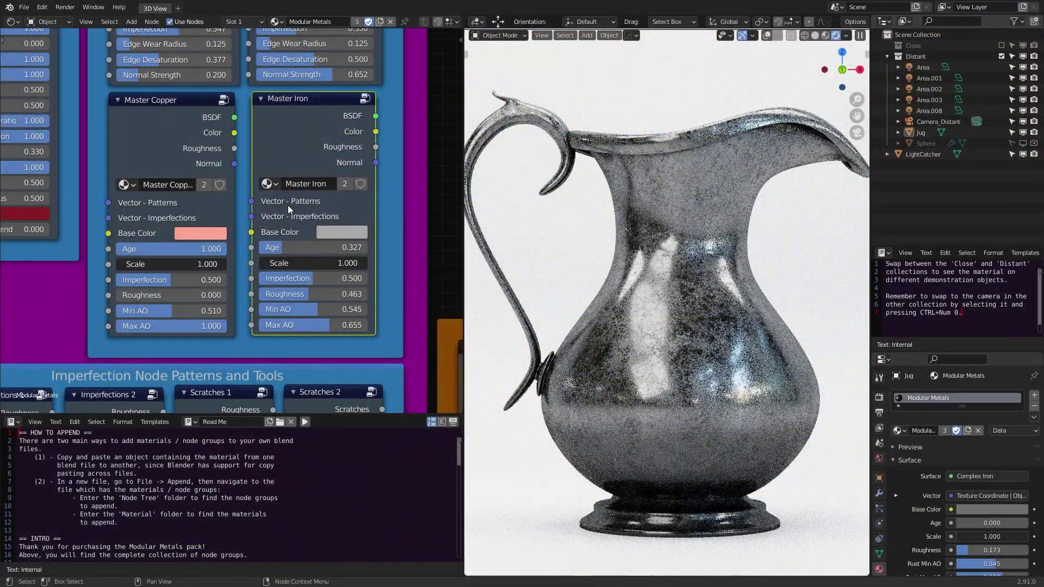
{"action": "left_click_drag", "start_coordinate": [251, 201], "coordinate": [263, 224]}
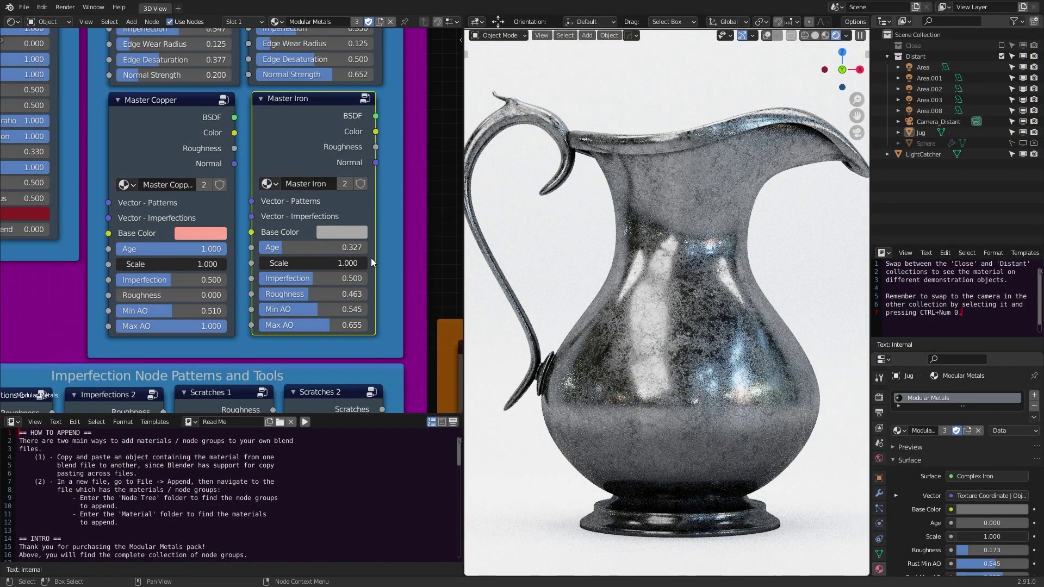
{"action": "key", "text": "KP_0"}
{"action": "scroll", "coordinate": [637, 307], "scroll_direction": "up", "scroll_amount": 3}
{"action": "middle_click_drag", "start_coordinate": [637, 308], "coordinate": [592, 314]}
{"action": "scroll", "coordinate": [668, 305], "scroll_direction": "up", "scroll_amount": 3}
{"action": "scroll", "coordinate": [699, 308], "scroll_direction": "up", "scroll_amount": 2}
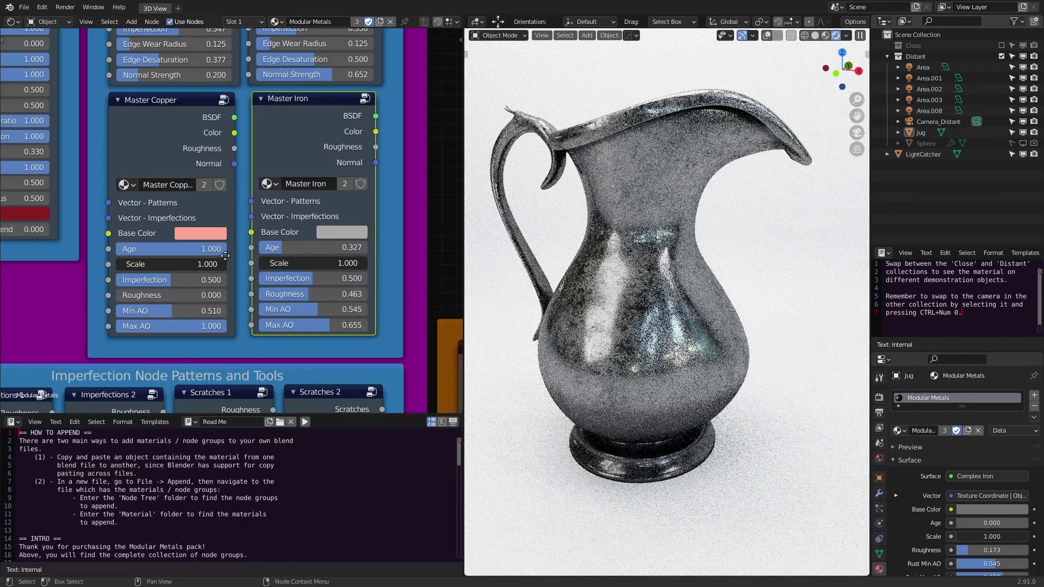
{"action": "middle_click_drag", "start_coordinate": [225, 255], "coordinate": [220, 282]}
{"action": "scroll", "coordinate": [220, 283], "scroll_direction": "down", "scroll_amount": 6}
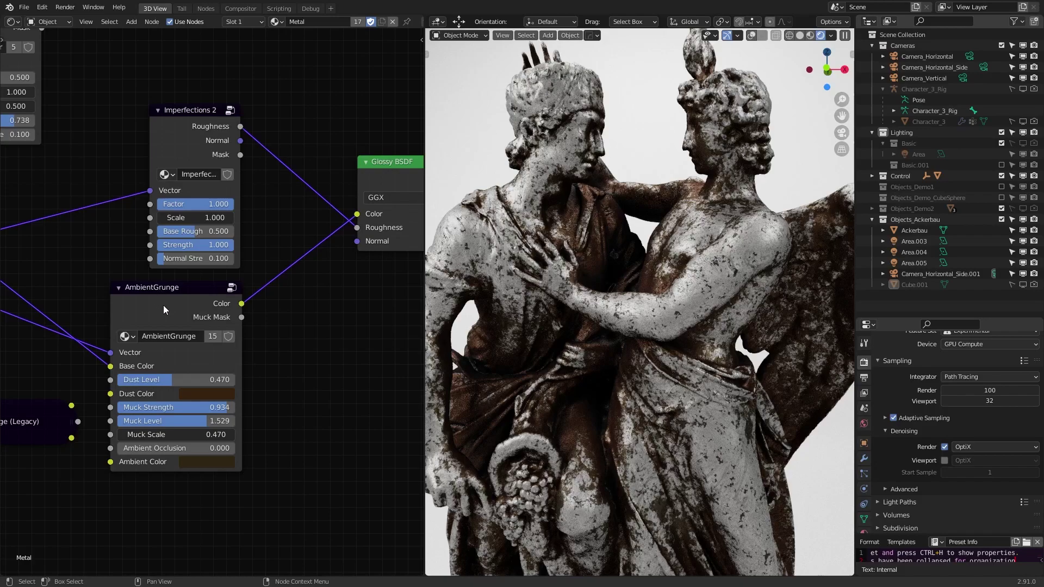
- Move the AmbientGrunge node aside and raise its Muck Level from 1.529 to 1.857
{"action": "left_click", "coordinate": [163, 309]}
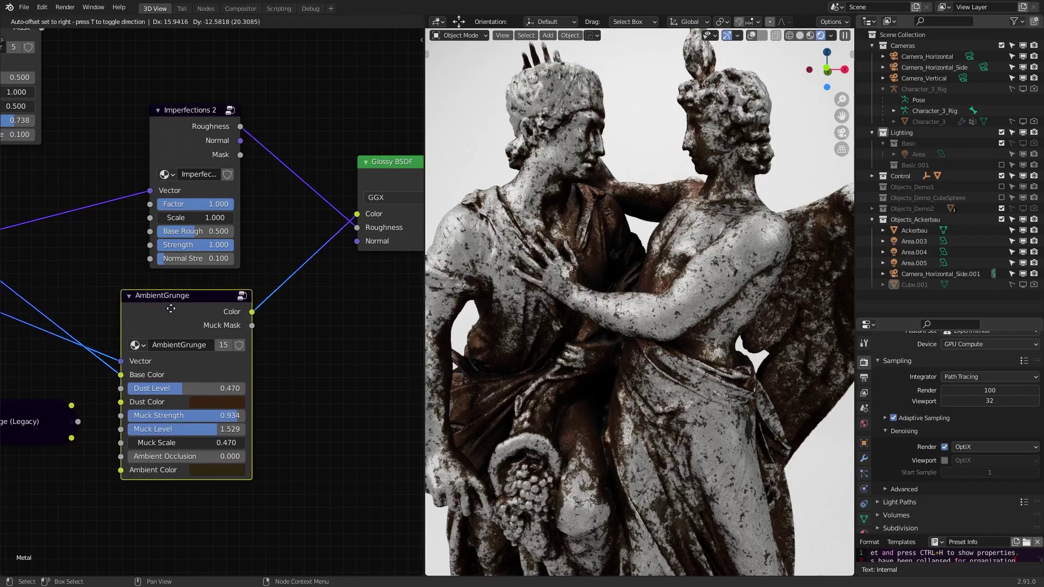
{"action": "middle_click_drag", "start_coordinate": [149, 317], "coordinate": [80, 357]}
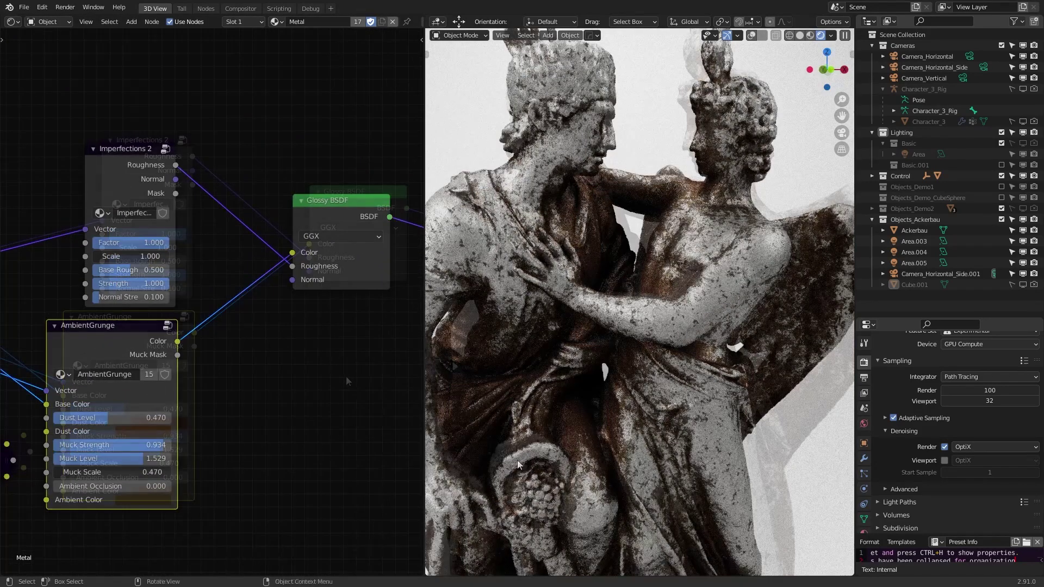
{"action": "mouse_move", "coordinate": [161, 458]}
{"action": "left_mouse_down"}
{"action": "mouse_move", "coordinate": [74, 461]}
{"action": "mouse_move", "coordinate": [162, 459]}
{"action": "left_mouse_up"}
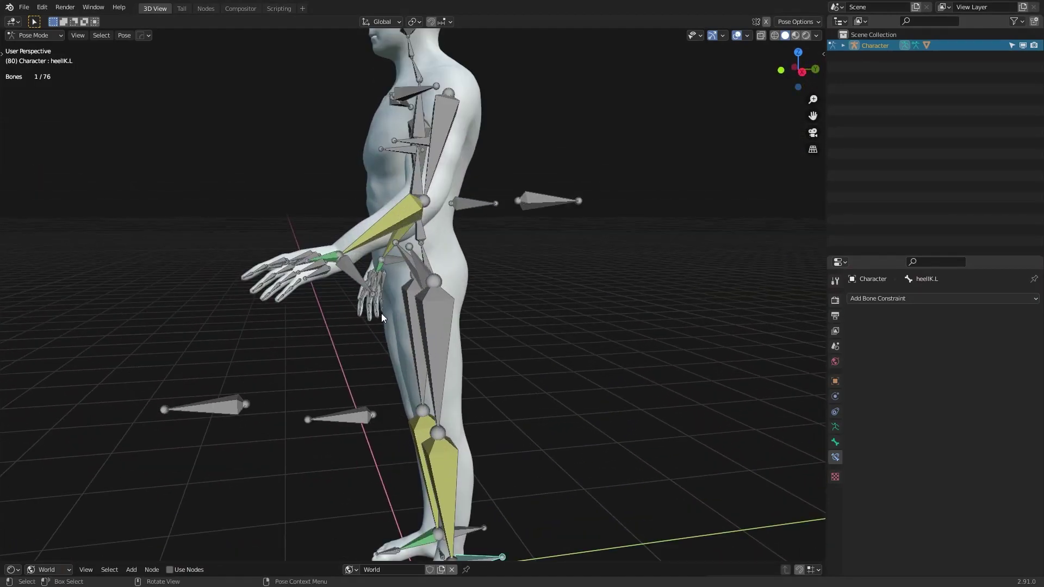
- Move and rotate the wristIK.L control to bring the left hand up to the chest
{"action": "left_click", "coordinate": [334, 255]}
{"action": "key", "text": "g"}
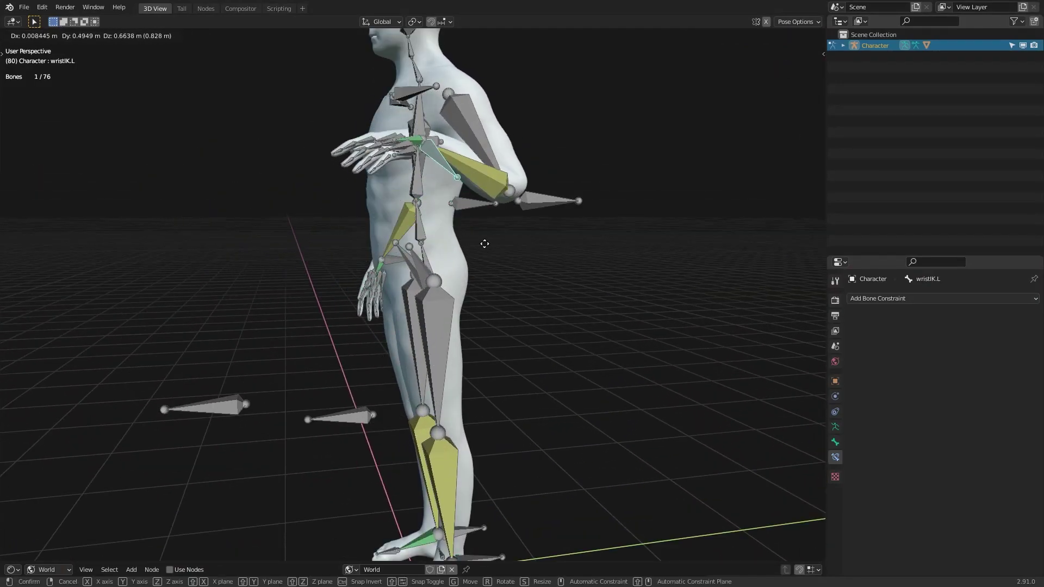
{"action": "left_click", "coordinate": [465, 262]}
{"action": "key", "text": "r"}
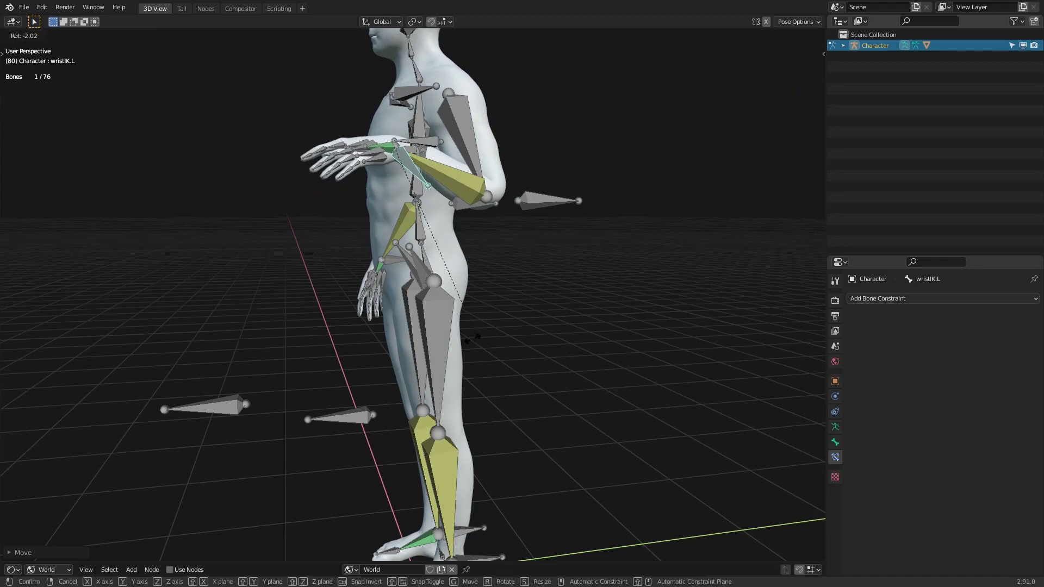
{"action": "left_click", "coordinate": [472, 338]}
{"action": "middle_click_drag", "start_coordinate": [472, 338], "coordinate": [430, 325]}
{"action": "key", "text": "g"}
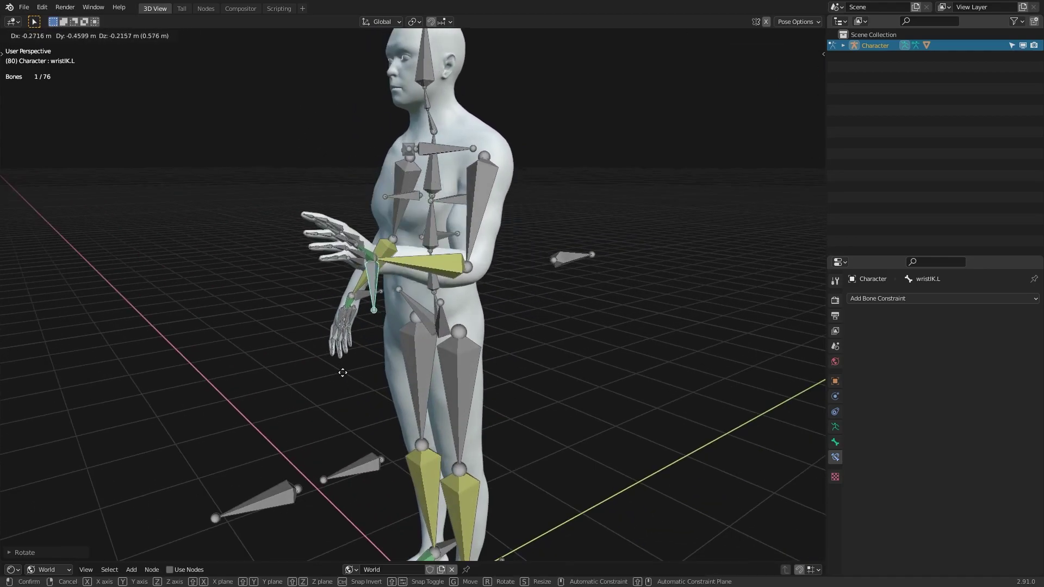
{"action": "left_click", "coordinate": [471, 436]}
- Lift the left foot by moving and rotating the heelIK.L control
{"action": "middle_click_drag", "start_coordinate": [471, 436], "coordinate": [450, 282], "text": "shift"}
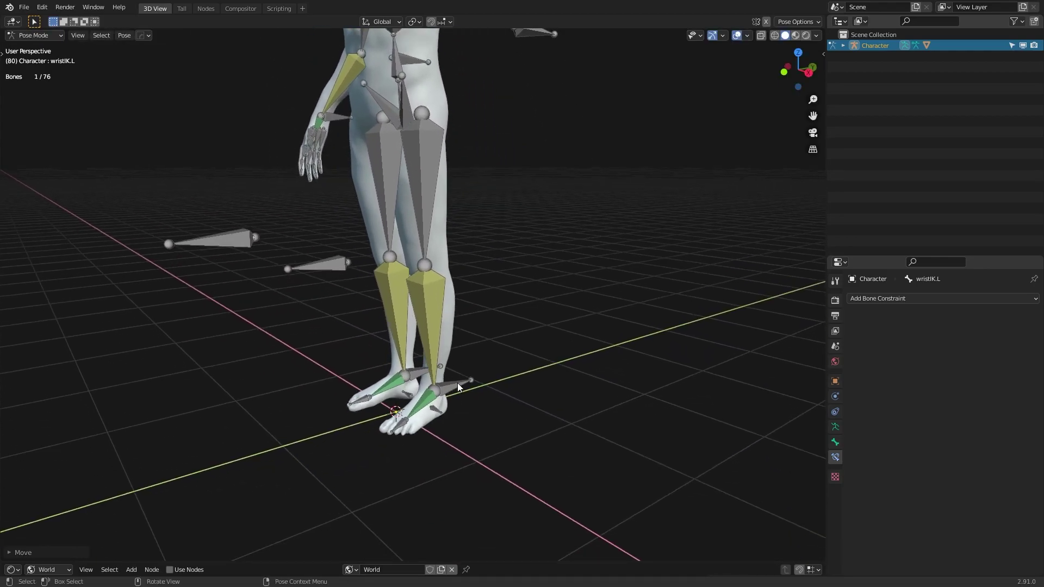
{"action": "middle_click_drag", "start_coordinate": [457, 383], "coordinate": [473, 403]}
{"action": "left_click", "coordinate": [479, 404]}
{"action": "key", "text": "g"}
{"action": "left_click", "coordinate": [490, 307]}
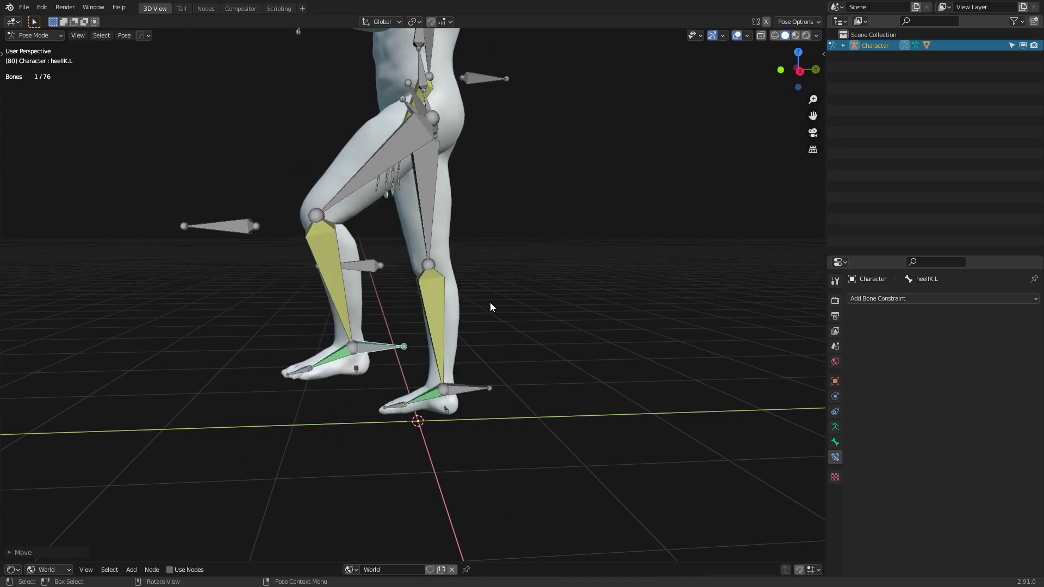
{"action": "key", "text": "r"}
{"action": "left_click", "coordinate": [484, 305]}
- Rotate the left foot further and raise the heel higher to lift the left knee
{"action": "middle_click_drag", "start_coordinate": [484, 305], "coordinate": [449, 261]}
{"action": "key", "text": "r"}
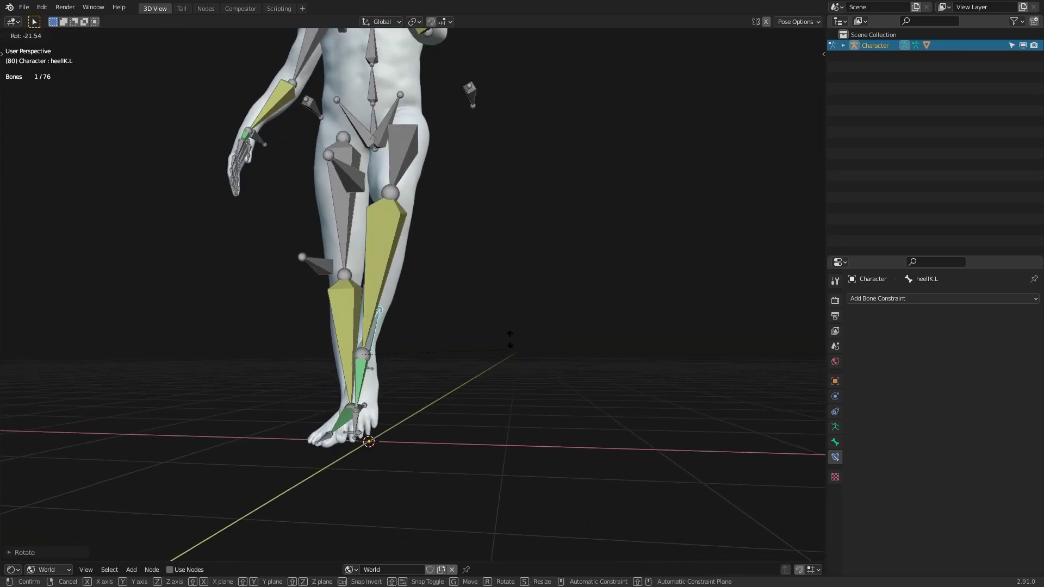
{"action": "left_click", "coordinate": [510, 339]}
{"action": "middle_click_drag", "start_coordinate": [509, 339], "coordinate": [492, 302]}
{"action": "key", "text": "g"}
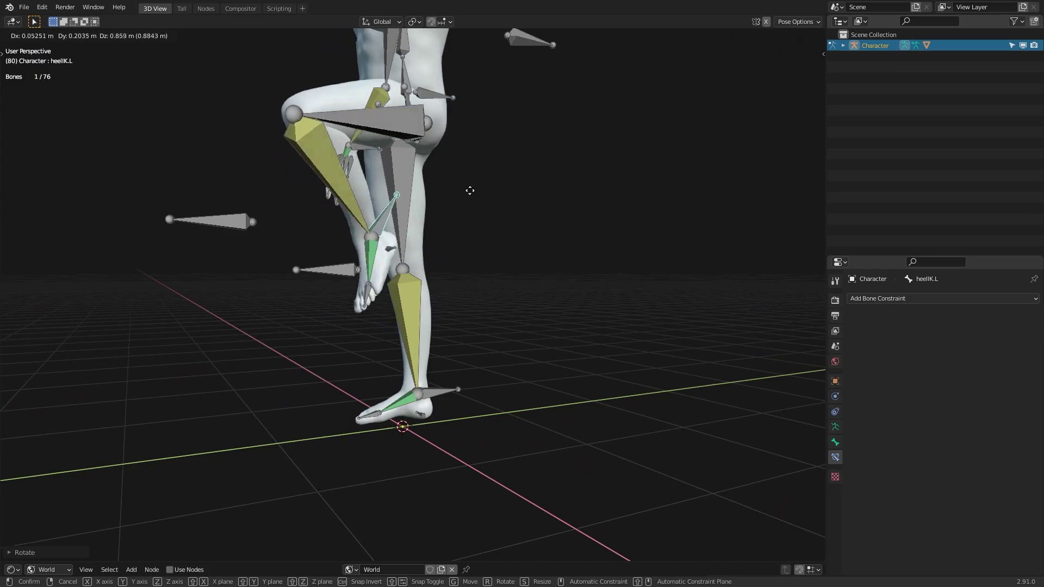
{"action": "left_click", "coordinate": [455, 240]}
{"action": "middle_click_drag", "start_coordinate": [455, 239], "coordinate": [487, 376]}
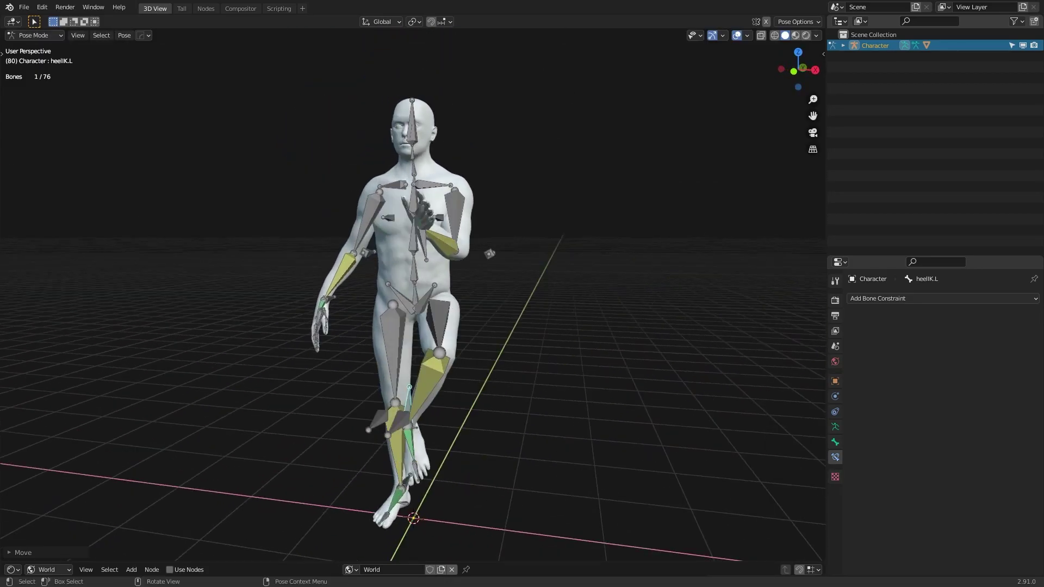